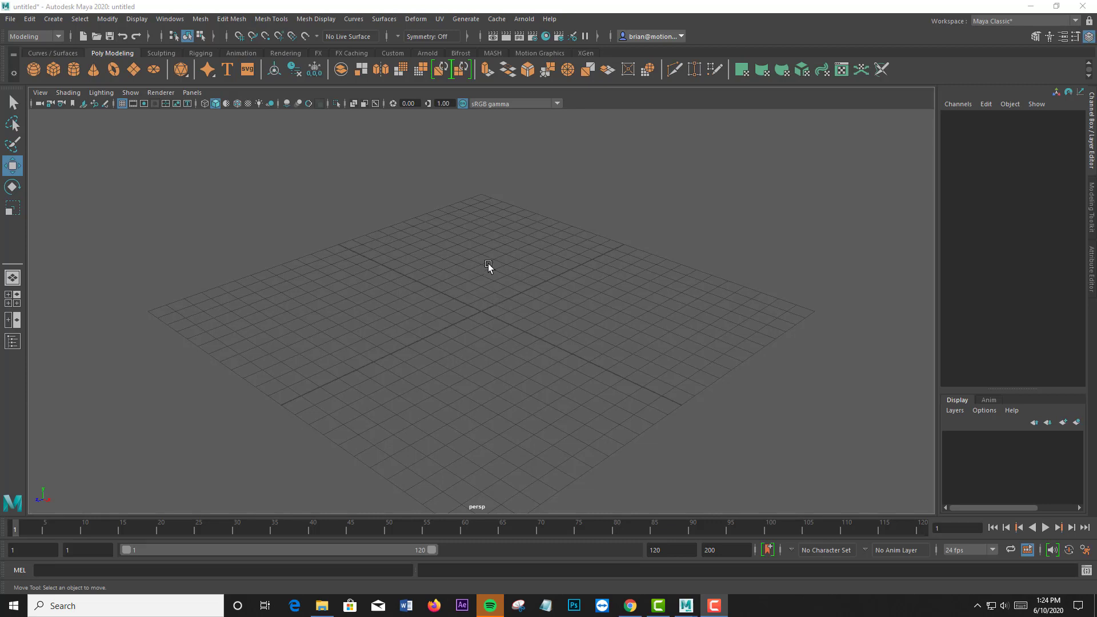
# - Launch LMTOOLS Utility by searching 'lmtools' in the Start menu
pyautogui.click(14, 605)
pyautogui.write('lmtools')
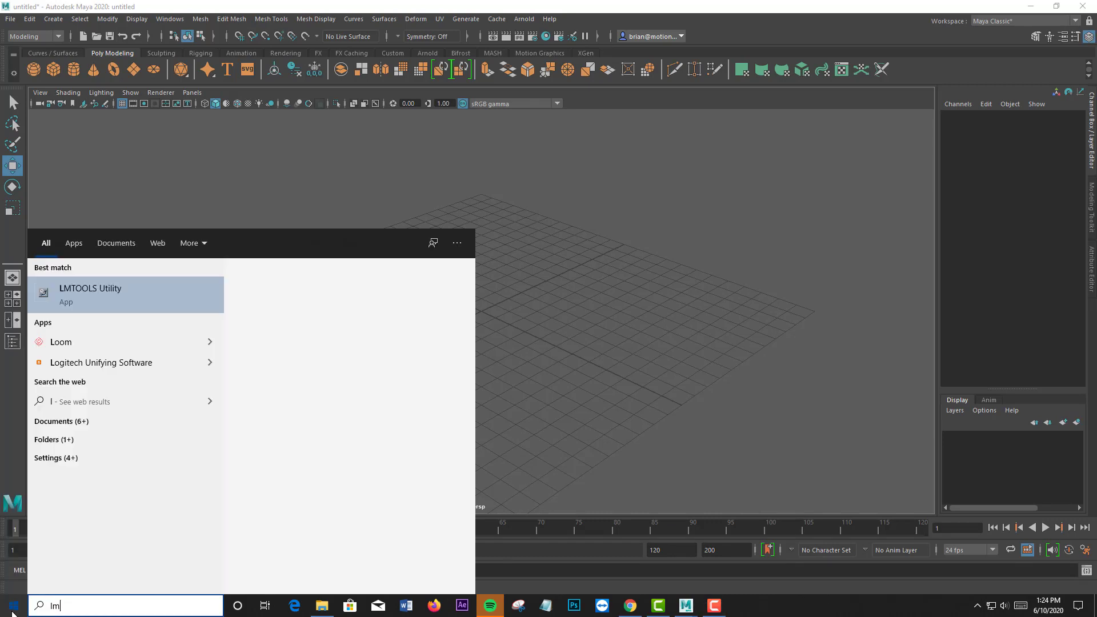
pyautogui.press('Return')
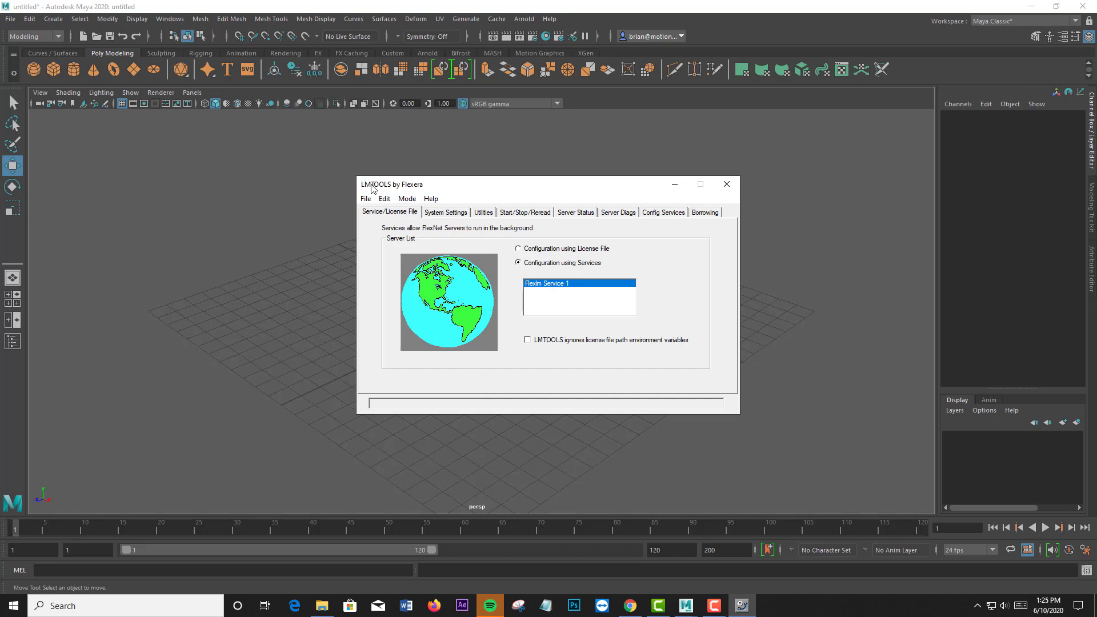
# - Run a Server Status enquiry and highlight the Maya line showing 1 license issued, 1 in use
pyautogui.click(574, 213)
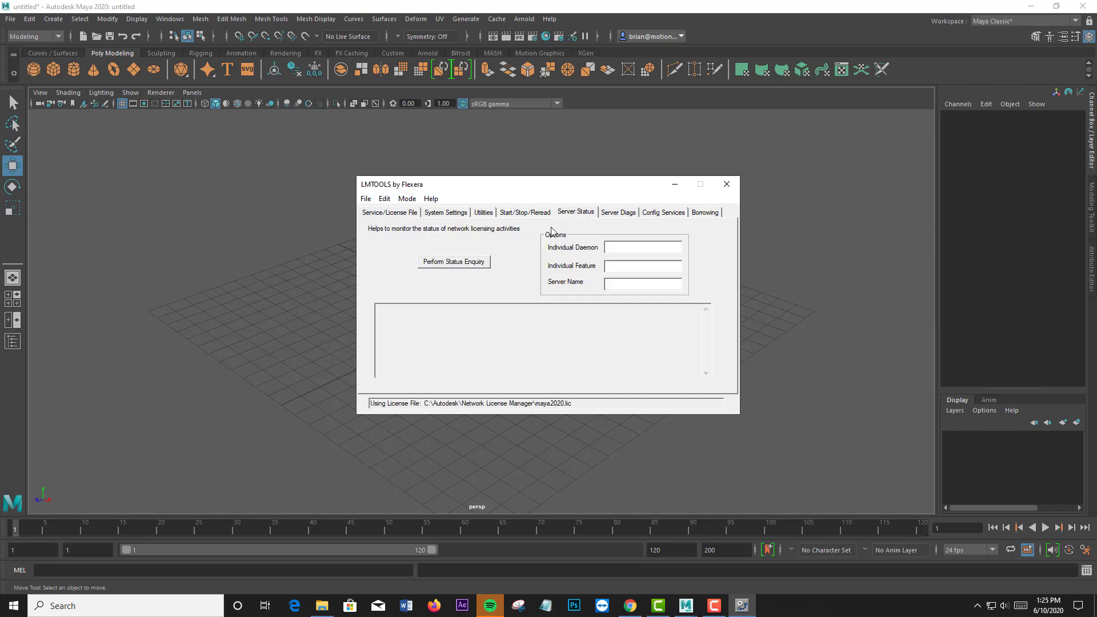
pyautogui.click(436, 264)
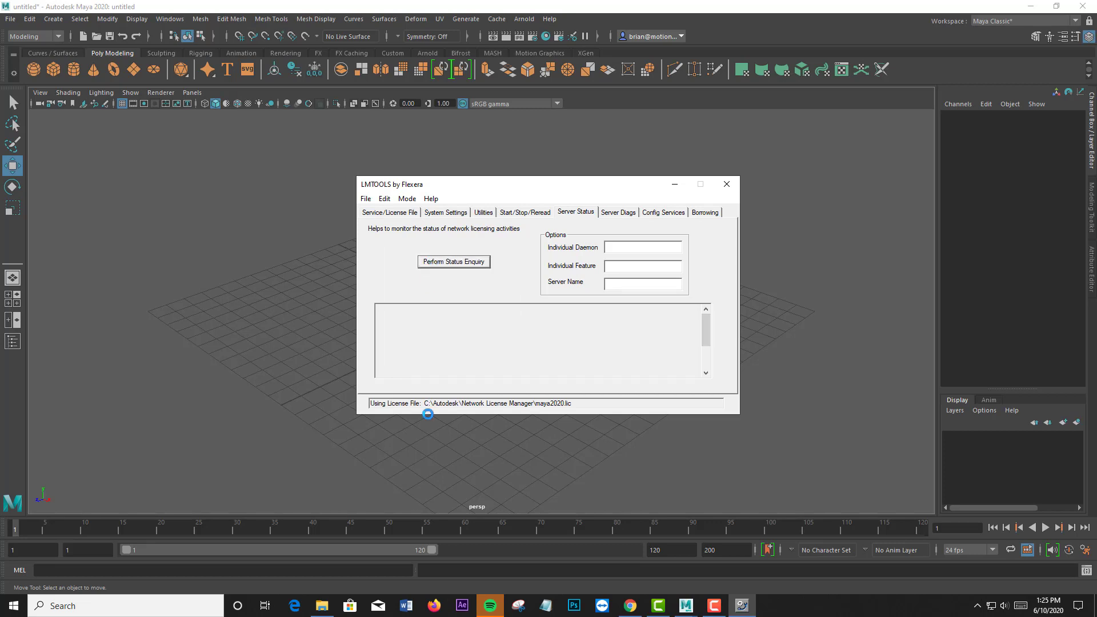
pyautogui.scroll(-2, 538, 347)
pyautogui.scroll(-3, 538, 346)
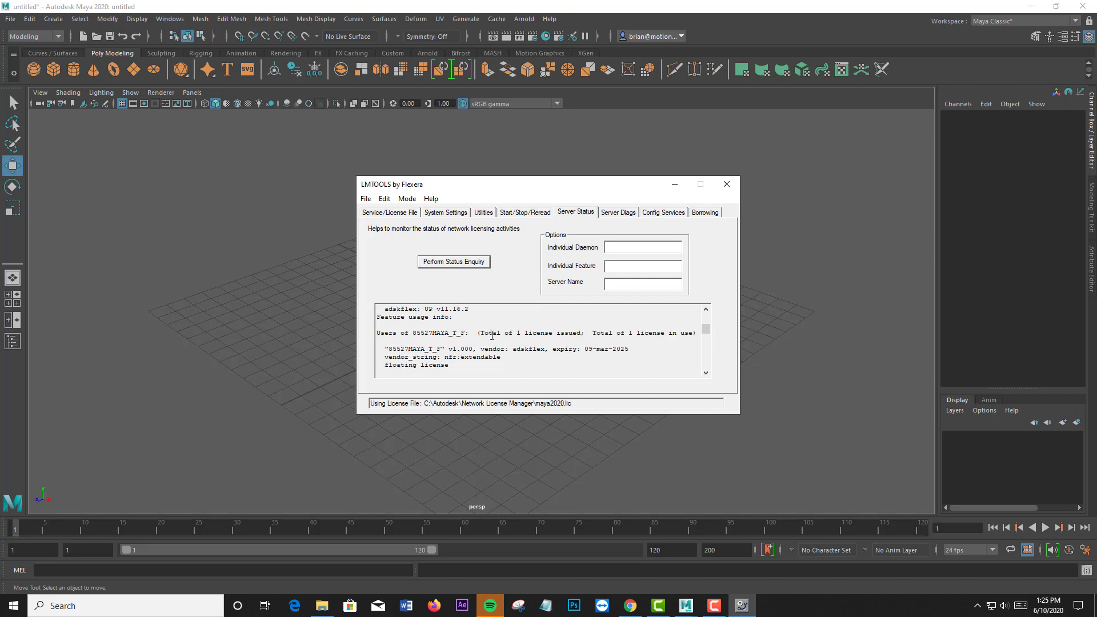
pyautogui.moveTo(484, 335); pyautogui.dragTo(33, 71)
# - Raise the sphere above the grid in Maya, then return to LMTOOLS
pyautogui.click(33, 72)
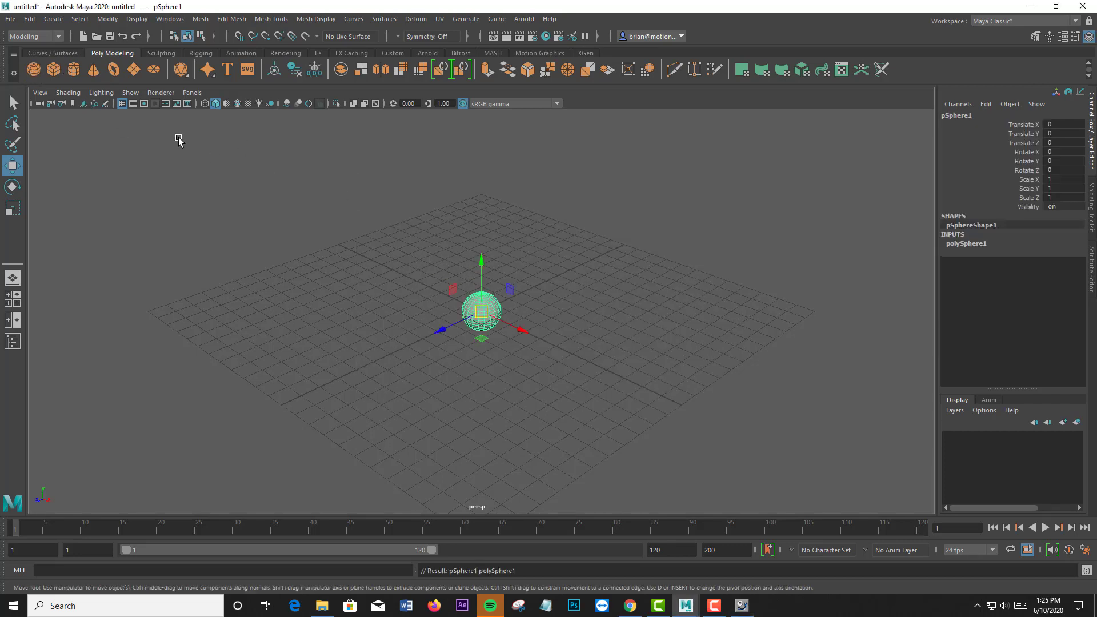
pyautogui.moveTo(482, 261); pyautogui.dragTo(482, 234)
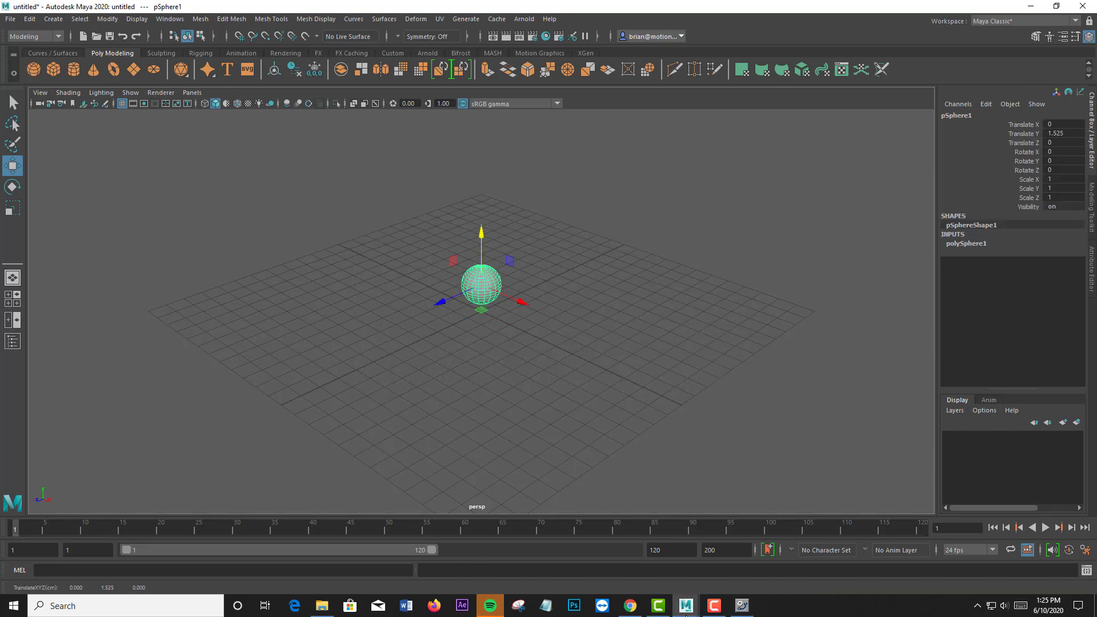
pyautogui.click(742, 606)
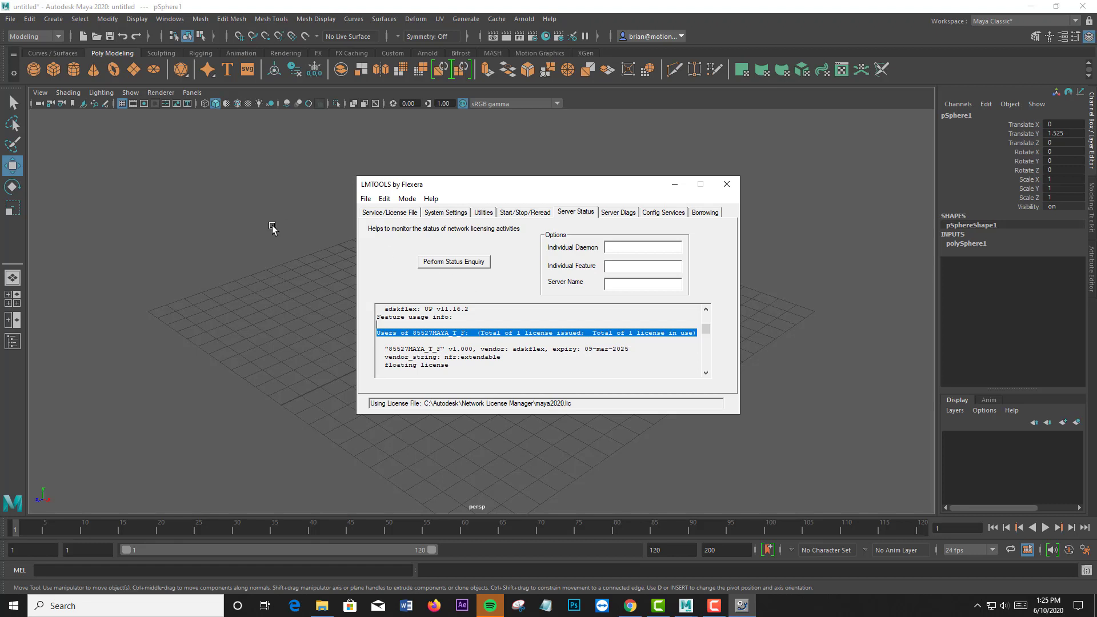
# - Borrow the Maya network license through the License Manager until June 12, 2020
pyautogui.click(88, 147)
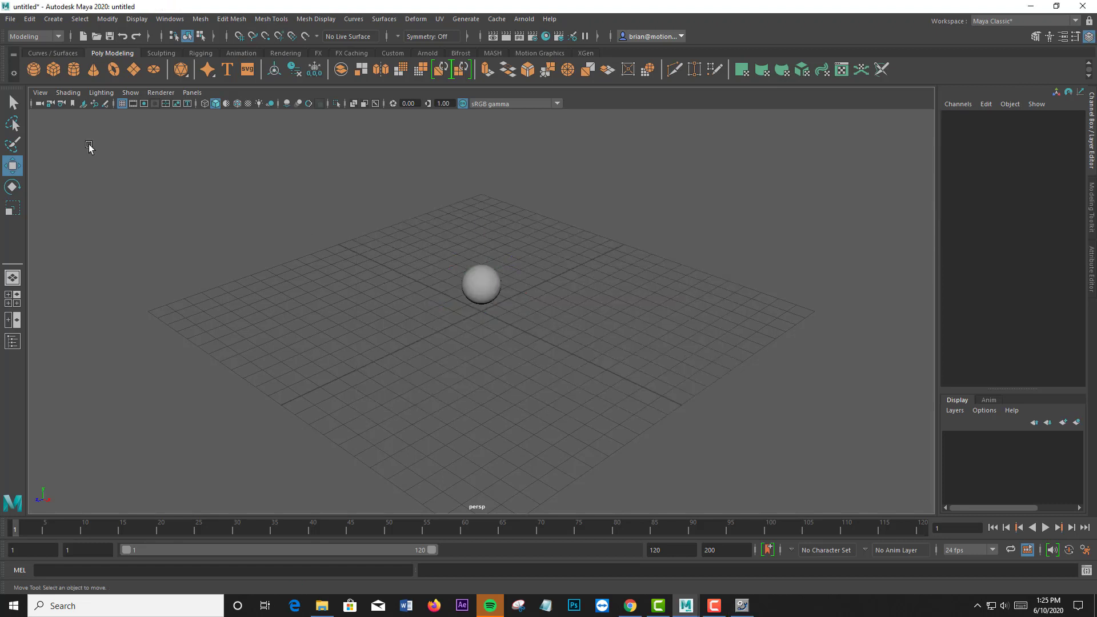
pyautogui.click(673, 36)
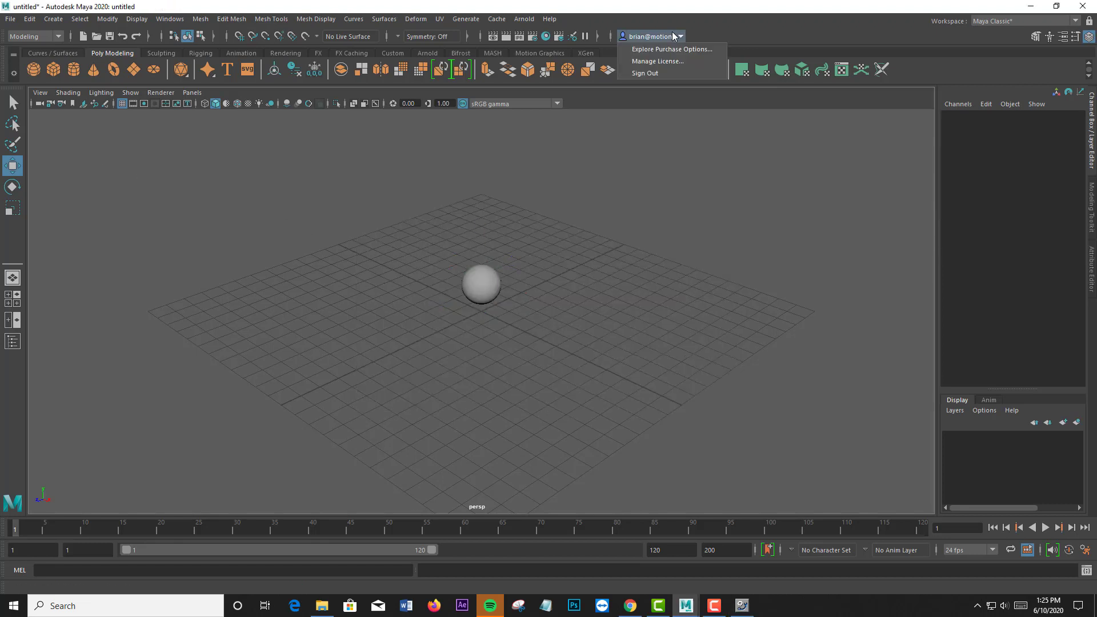
pyautogui.click(652, 61)
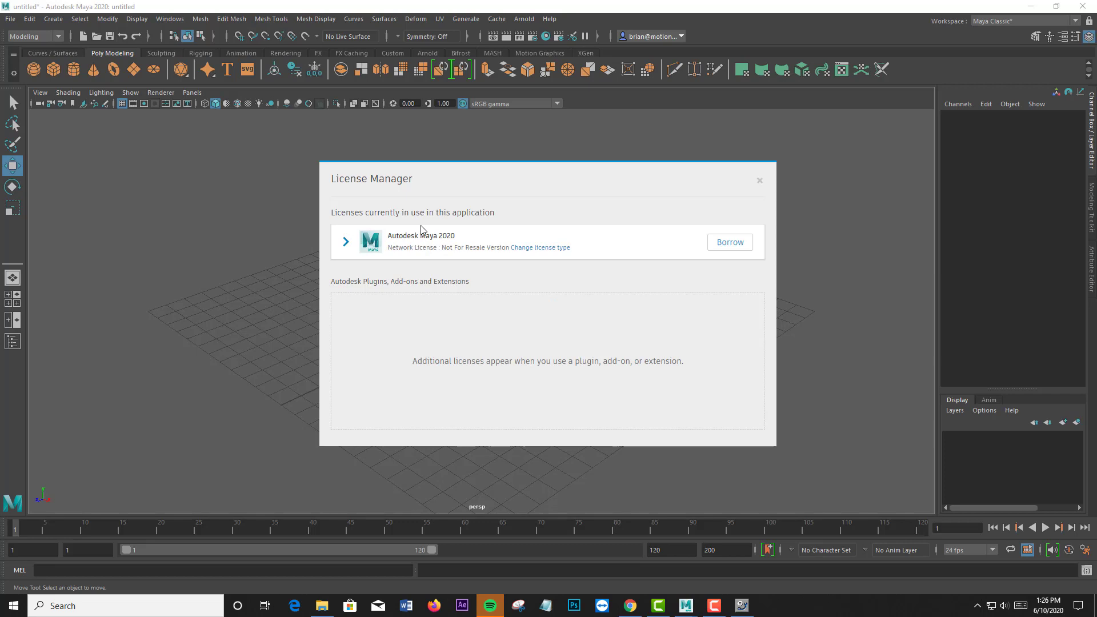
pyautogui.click(730, 244)
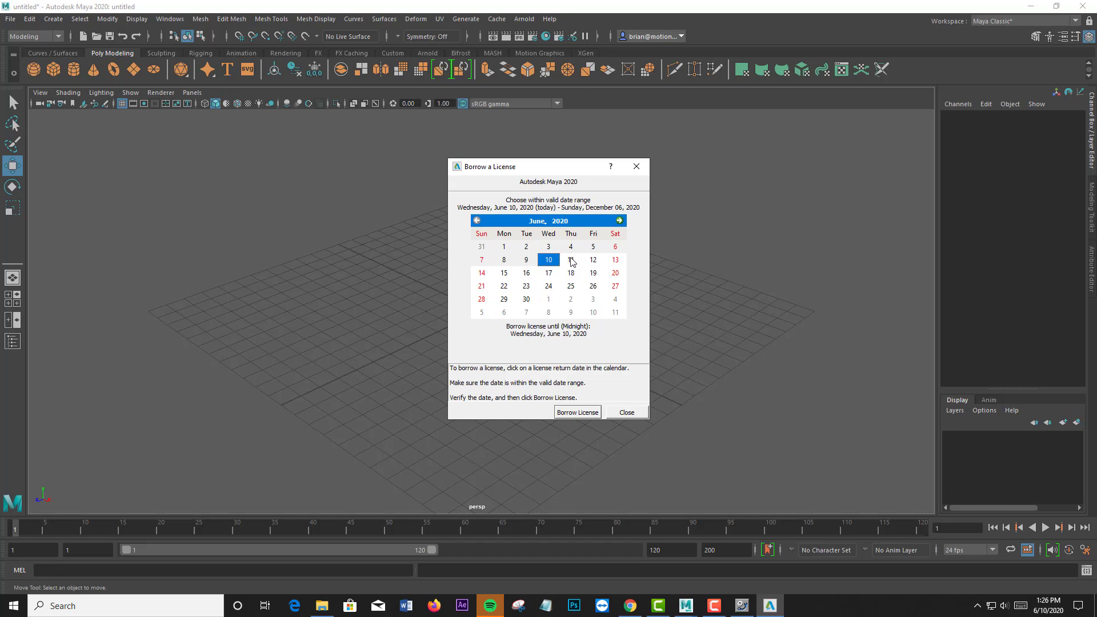
pyautogui.click(571, 260)
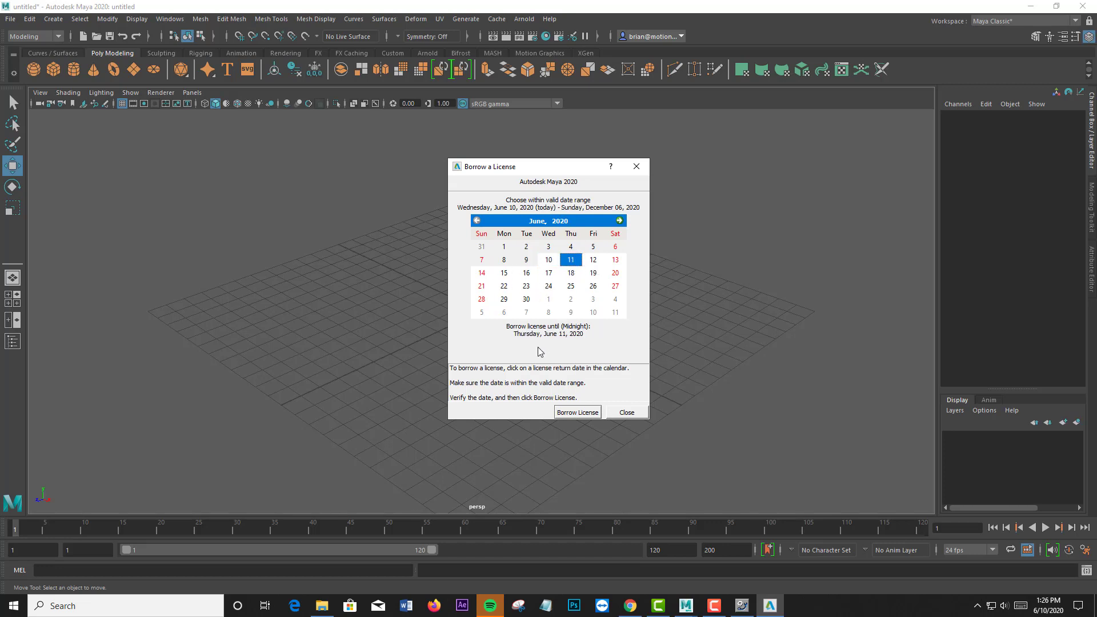
pyautogui.click(594, 261)
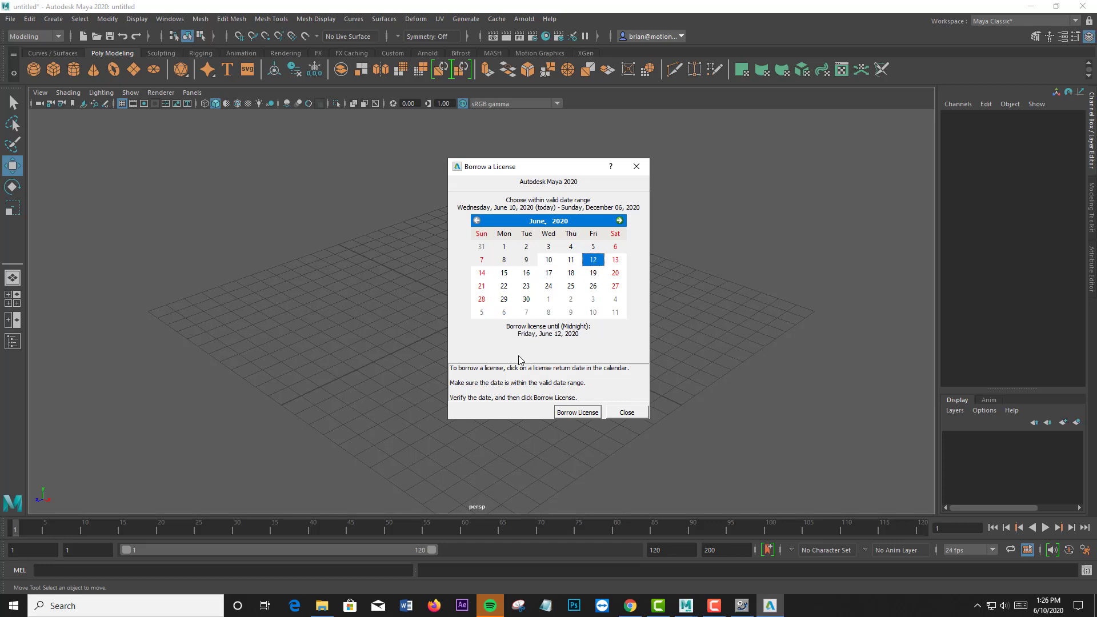
pyautogui.click(578, 413)
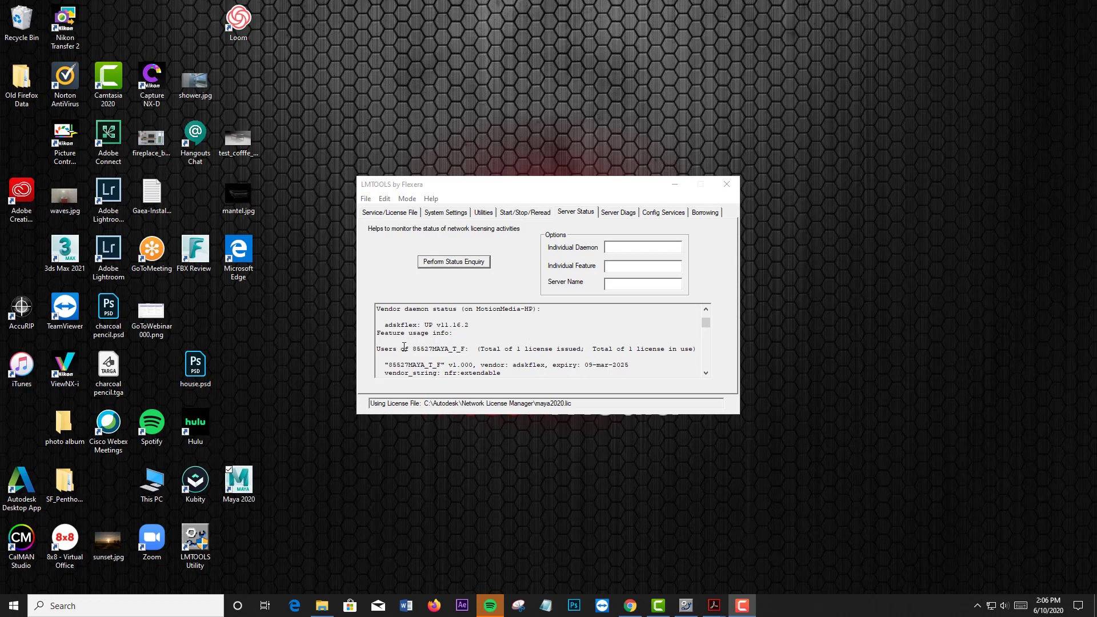
# - Rerun the status enquiry and highlight the Maya feature still showing 1 issued, 1 in use
pyautogui.click(444, 262)
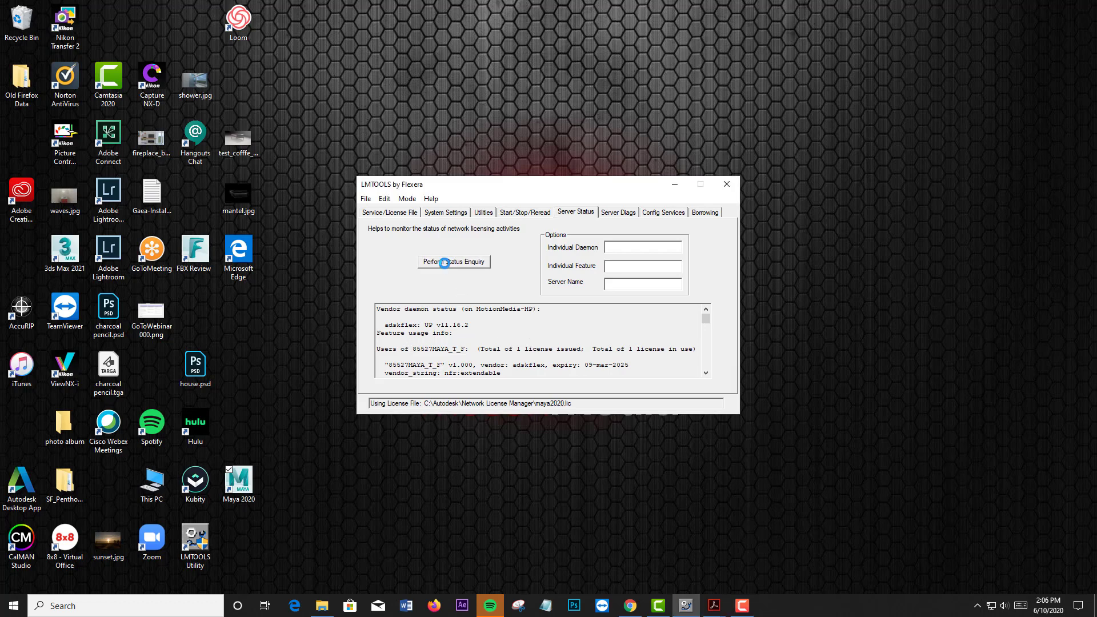
pyautogui.click(707, 373)
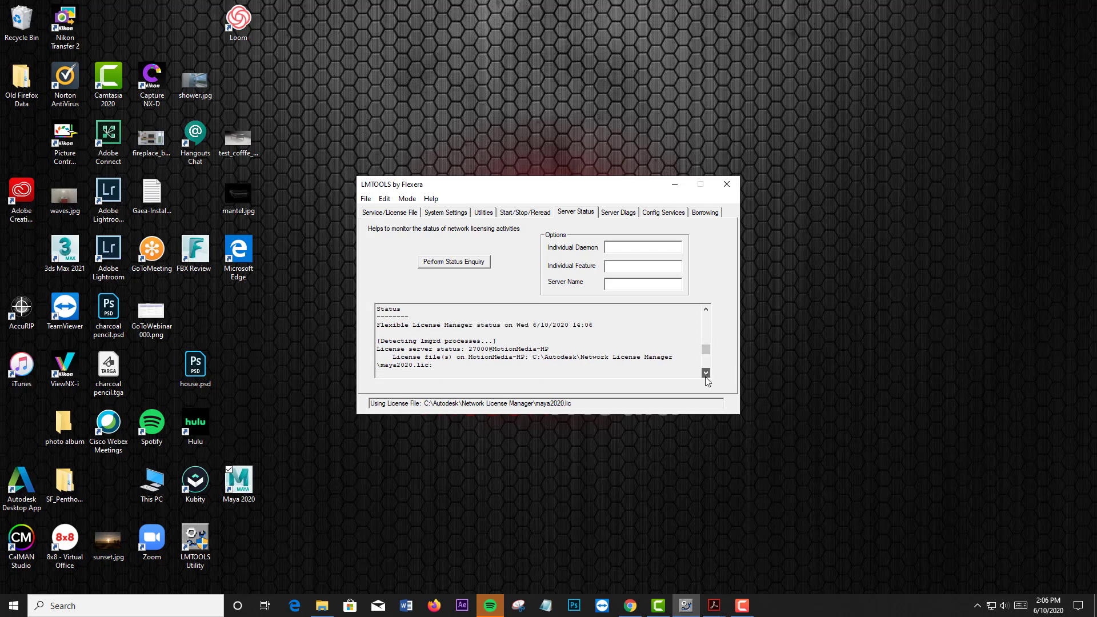
pyautogui.click(706, 372)
pyautogui.click(707, 372)
pyautogui.click(706, 373)
pyautogui.click(706, 373)
pyautogui.click(707, 373)
pyautogui.click(707, 372)
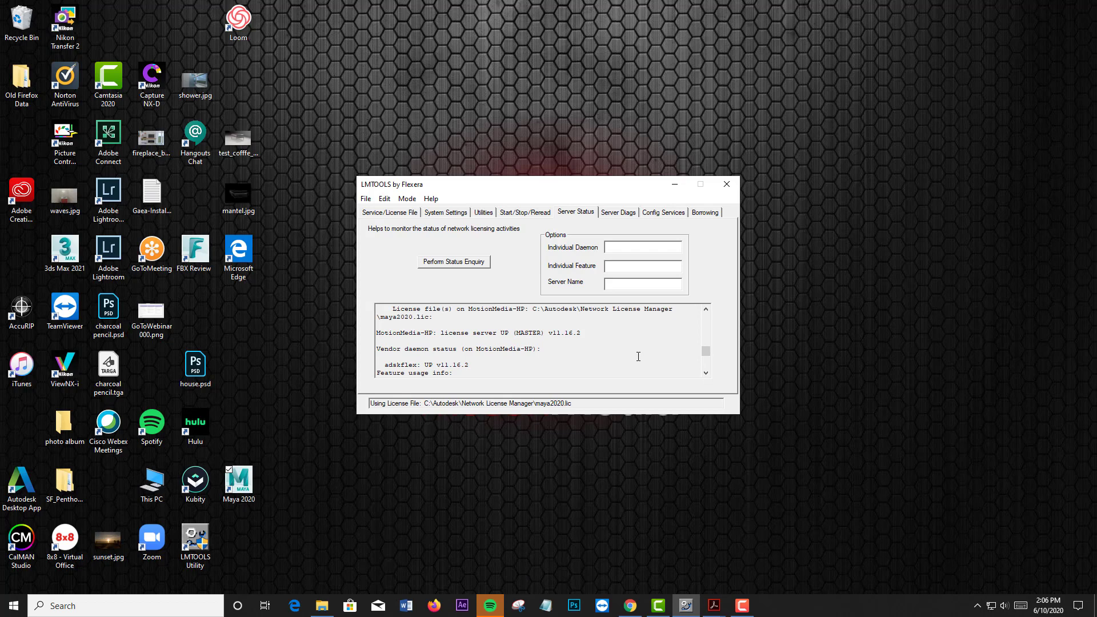
pyautogui.click(707, 373)
pyautogui.click(706, 373)
pyautogui.click(706, 373)
pyautogui.click(706, 373)
pyautogui.click(706, 373)
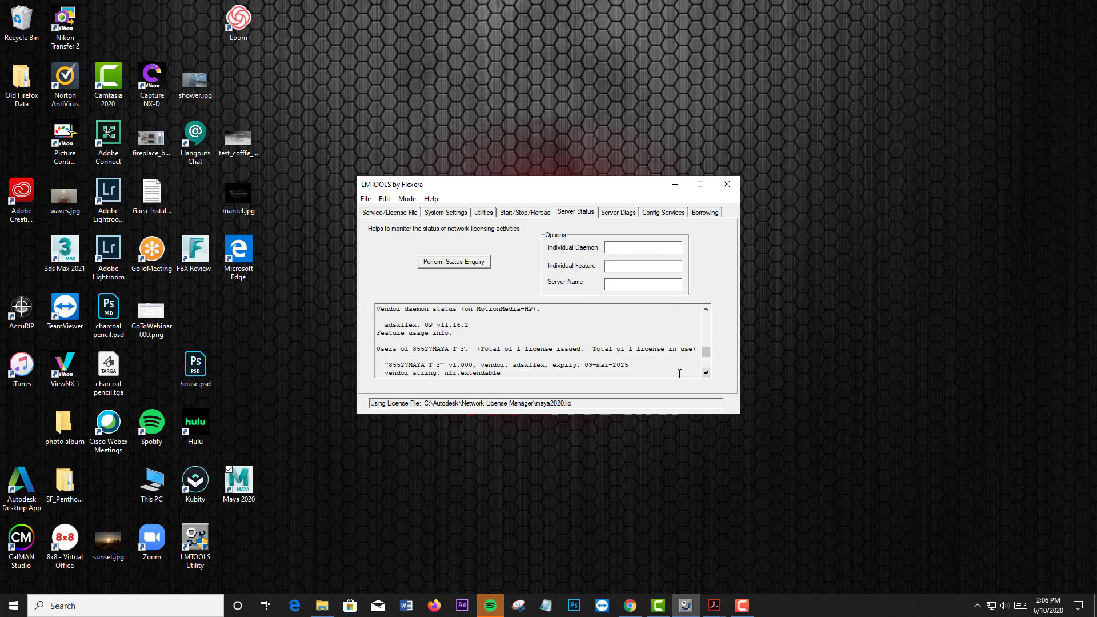
pyautogui.moveTo(596, 346); pyautogui.dragTo(693, 350)
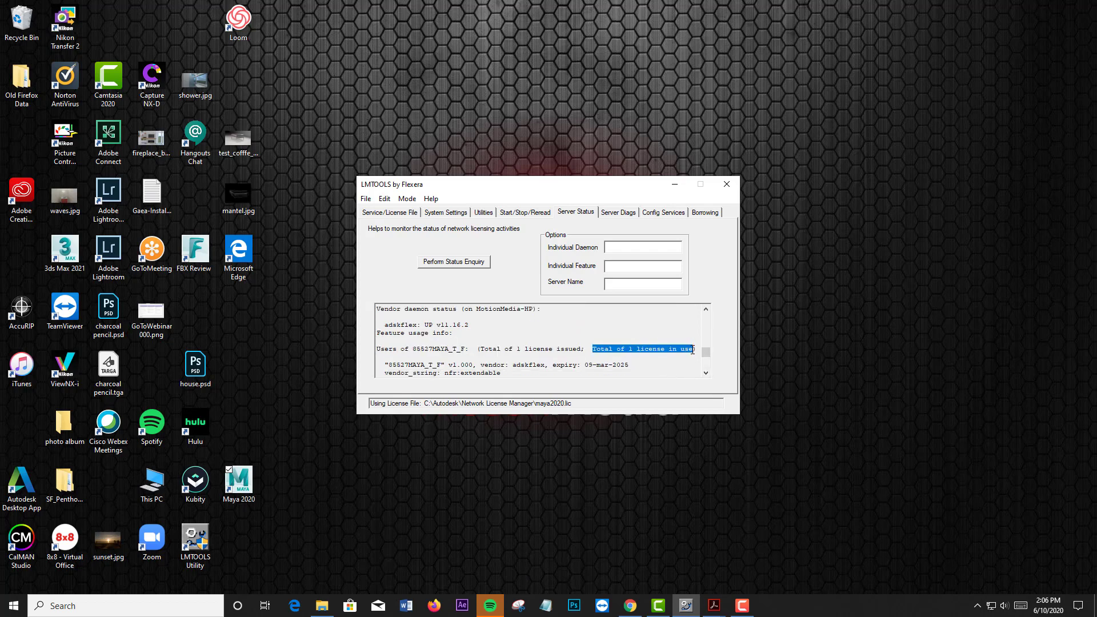
# - List borrowed features on the Borrowing tab, showing Maya 2020 v1.000 borrowed until 12-Jun-20 23:58
pyautogui.click(709, 213)
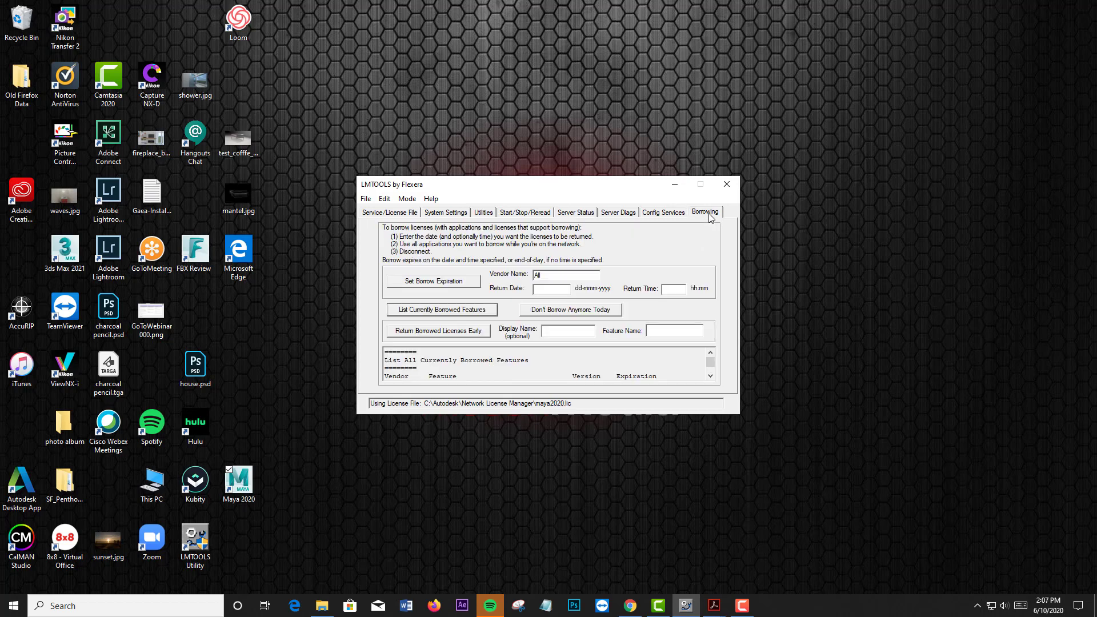
pyautogui.click(424, 312)
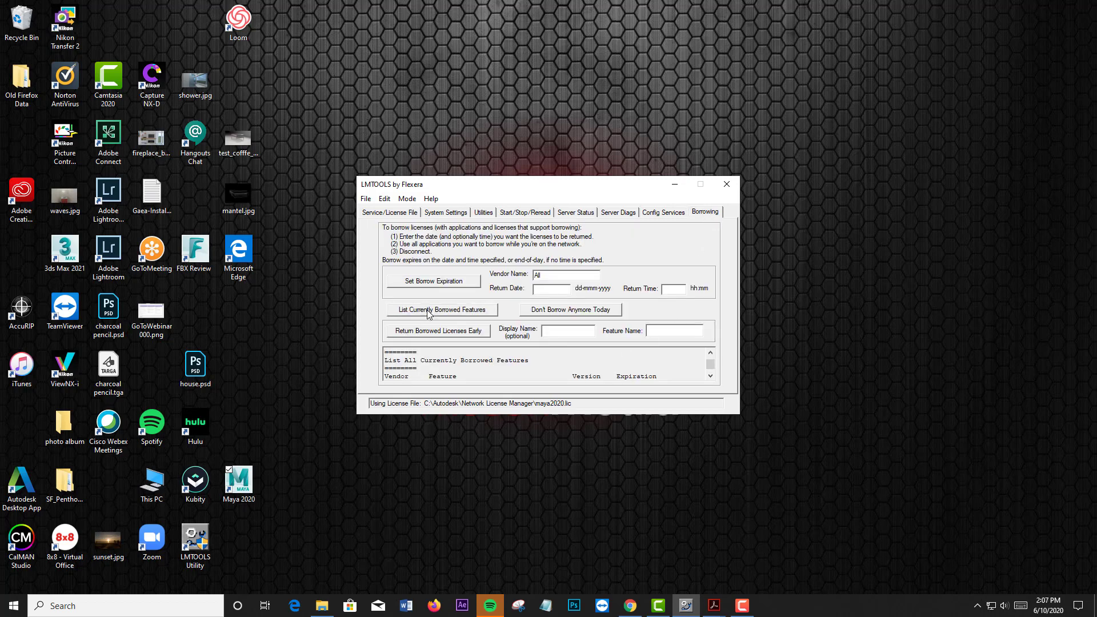
pyautogui.click(711, 376)
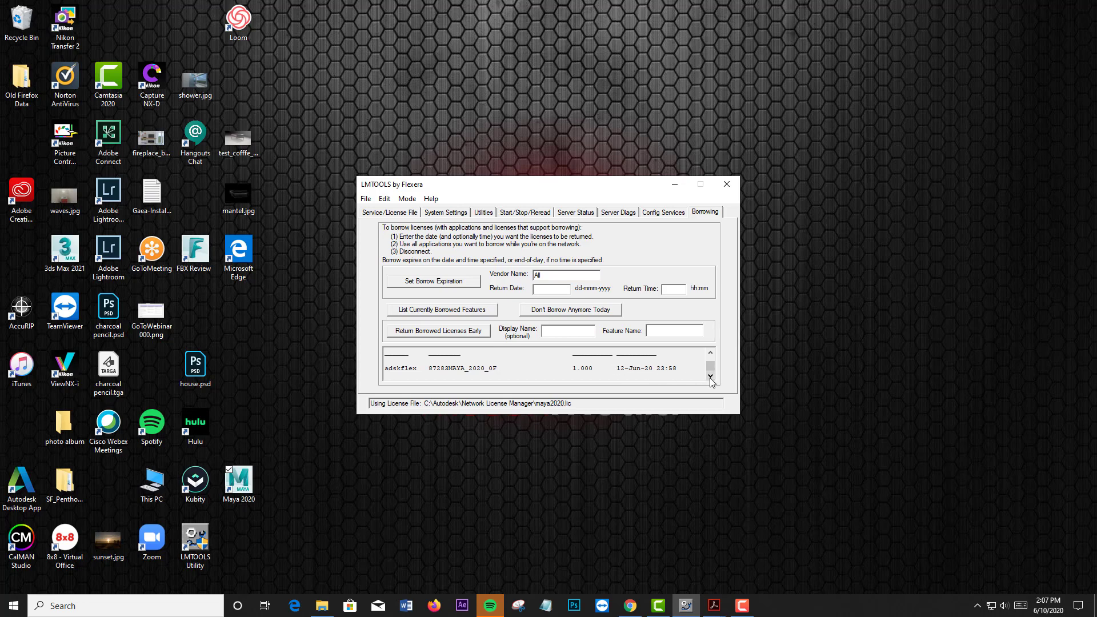
pyautogui.click(711, 353)
pyautogui.click(711, 353)
pyautogui.click(712, 353)
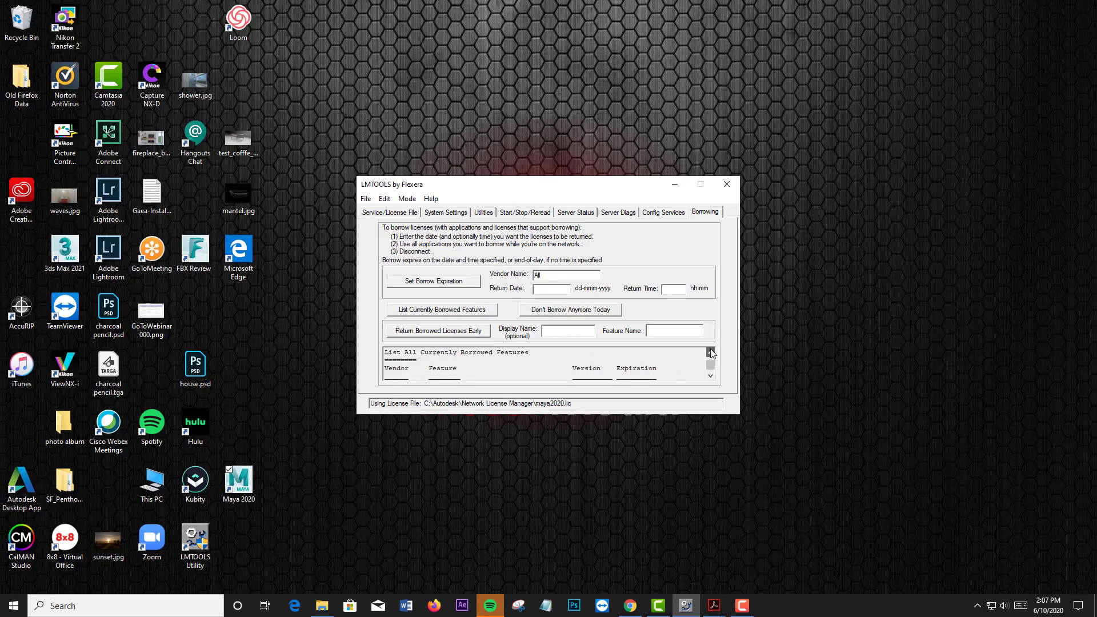
pyautogui.click(711, 353)
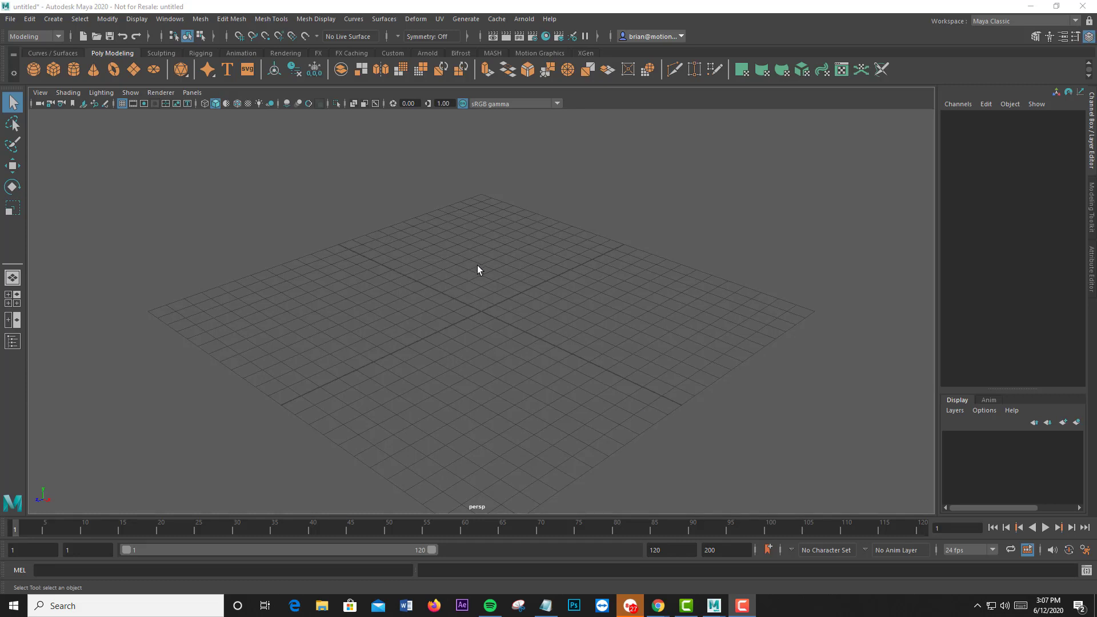
# - Return the borrowed Maya license early from the License Manager, confirming with Yes
pyautogui.click(650, 37)
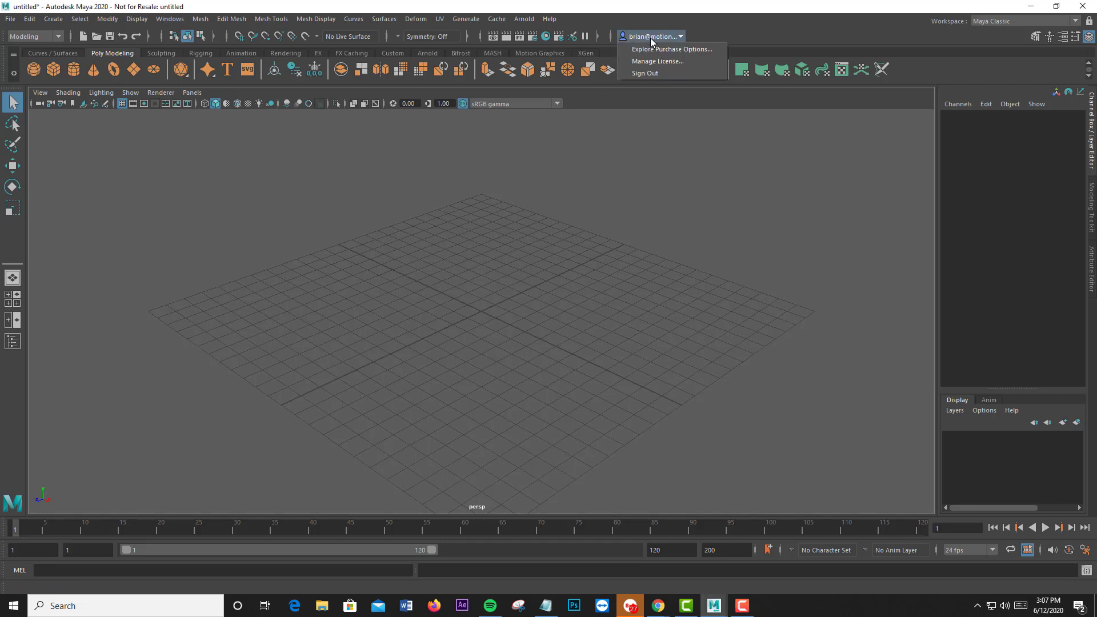
pyautogui.click(651, 37)
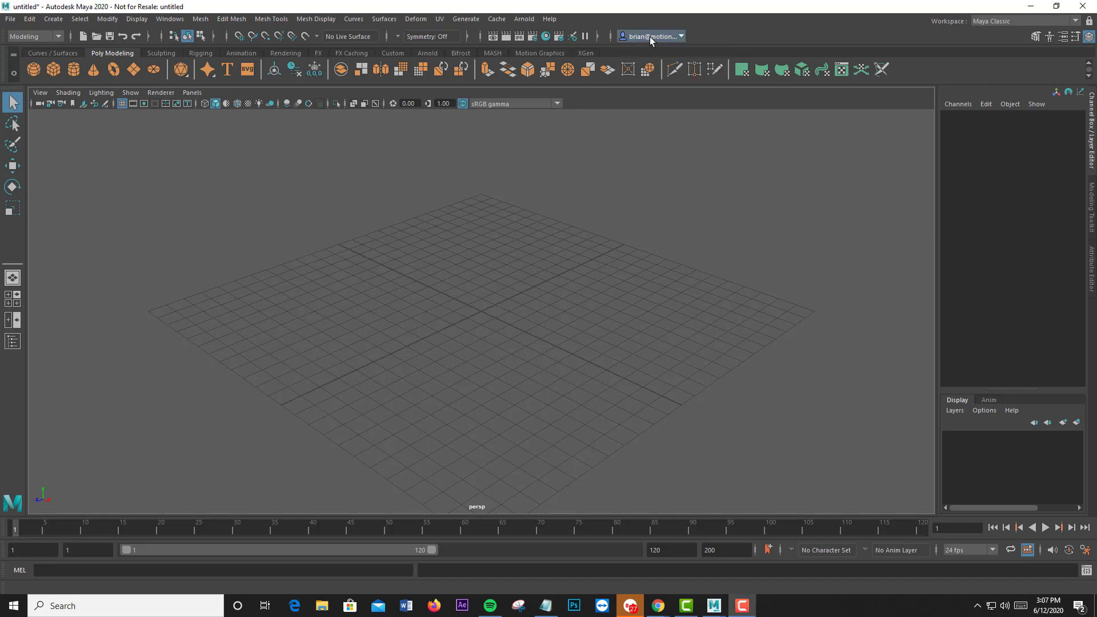
pyautogui.click(650, 36)
pyautogui.click(651, 62)
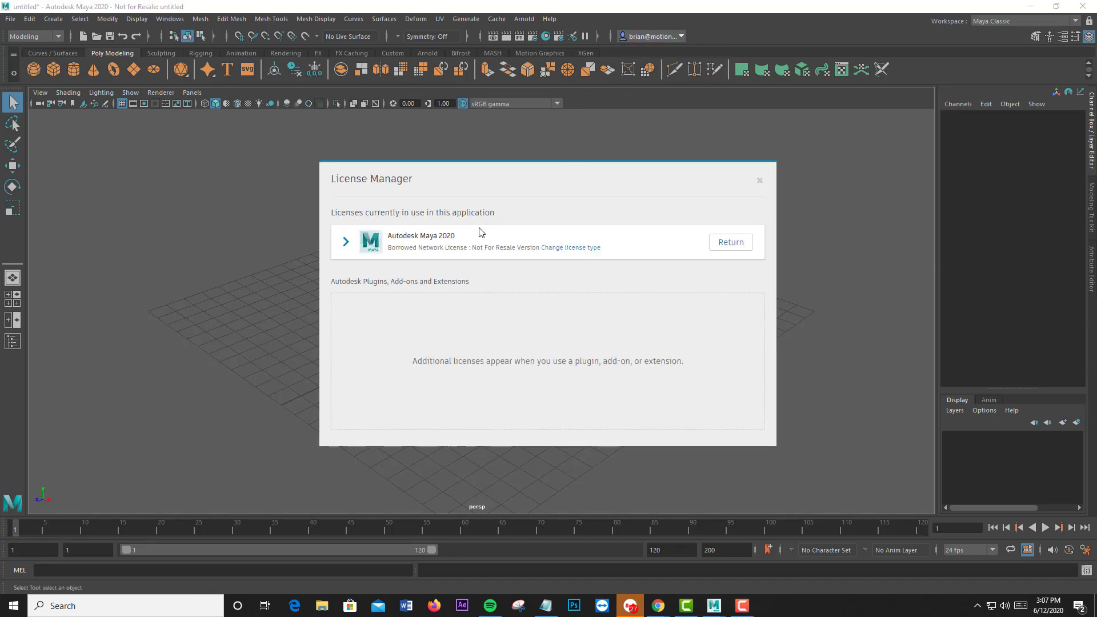
pyautogui.click(732, 243)
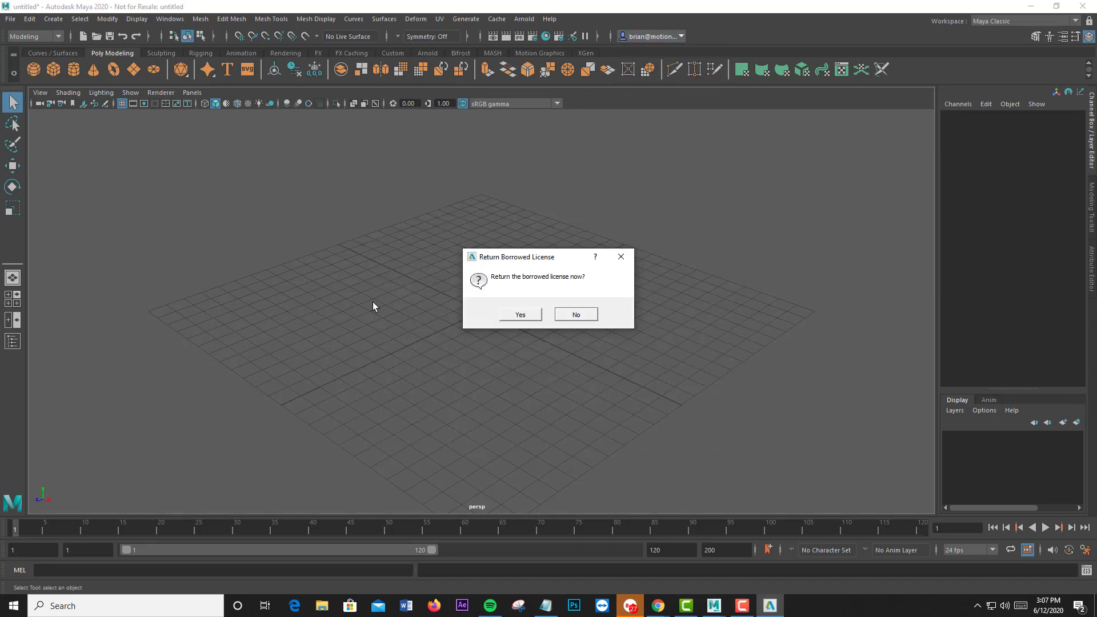
pyautogui.click(513, 318)
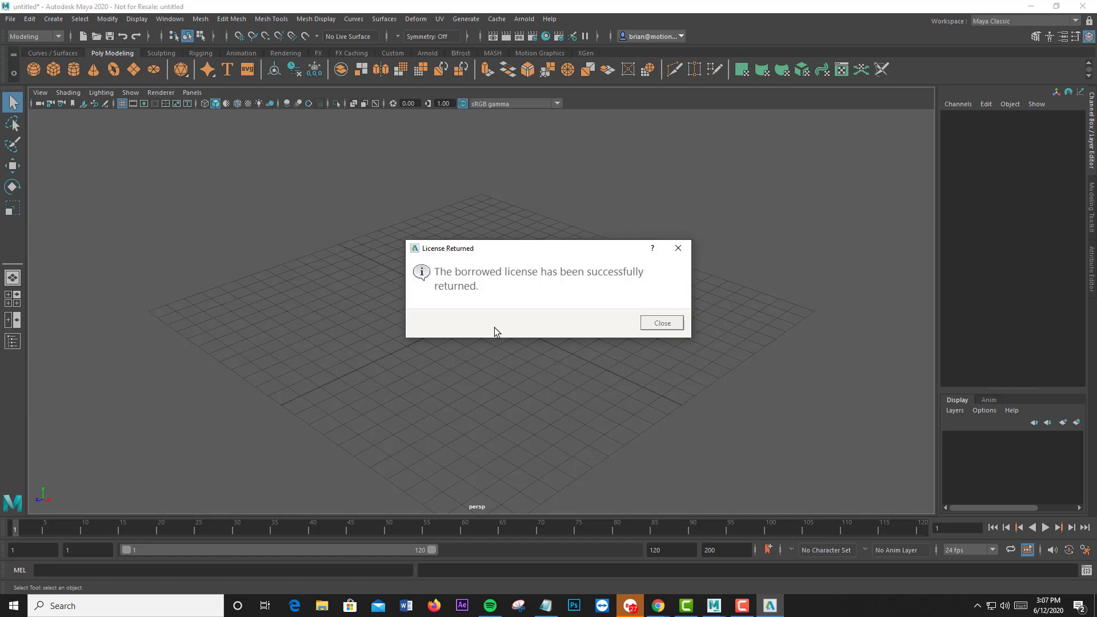